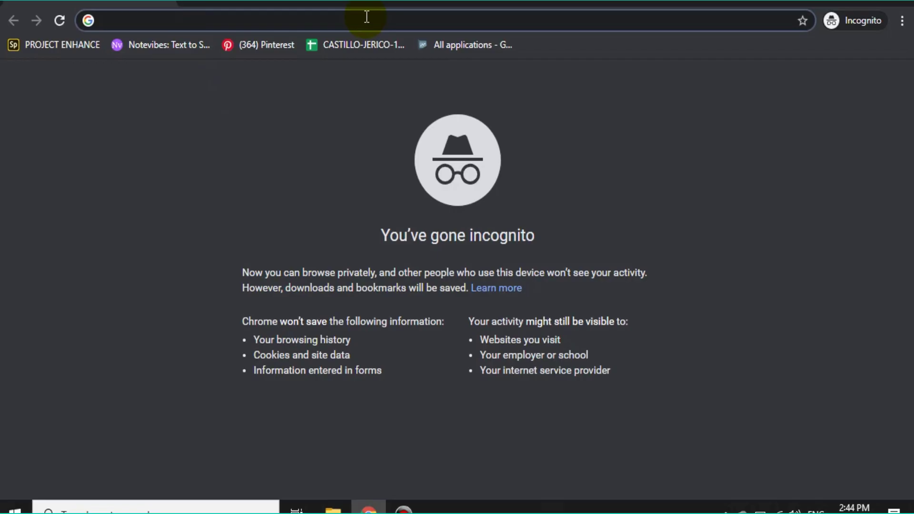
- Go to drive.google.com and sign in with the account e-mail and password
text(drive.googl)
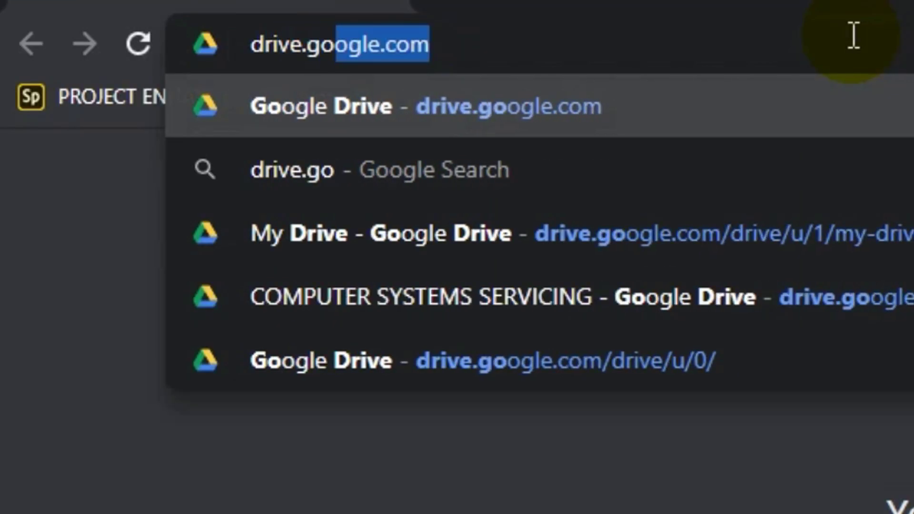
text(e.com)
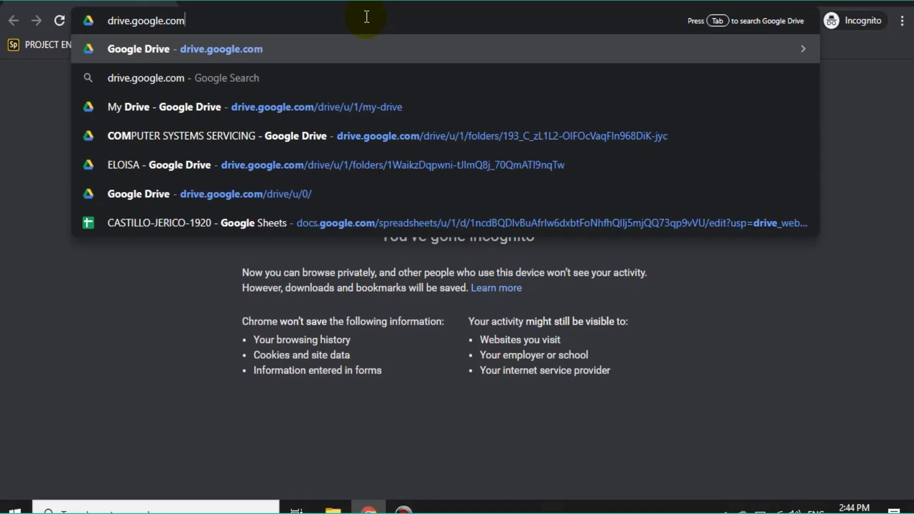
key(Return)
click(302, 431)
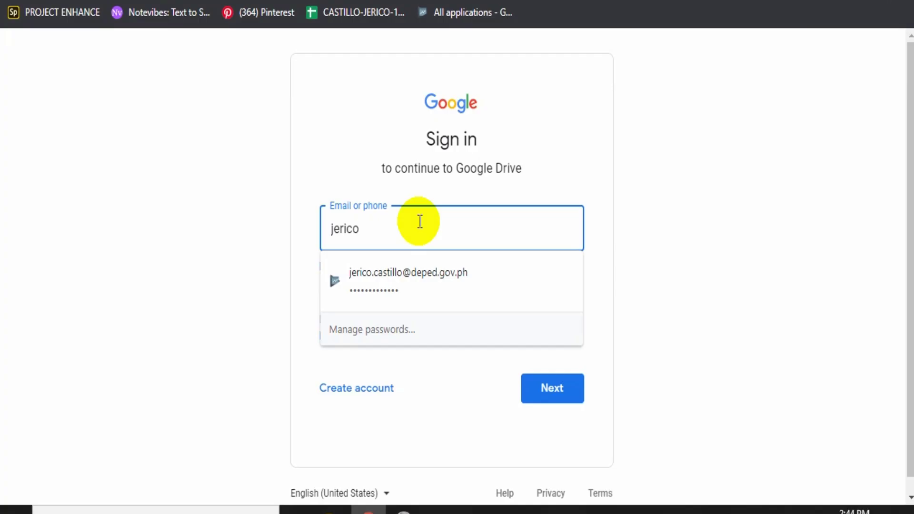
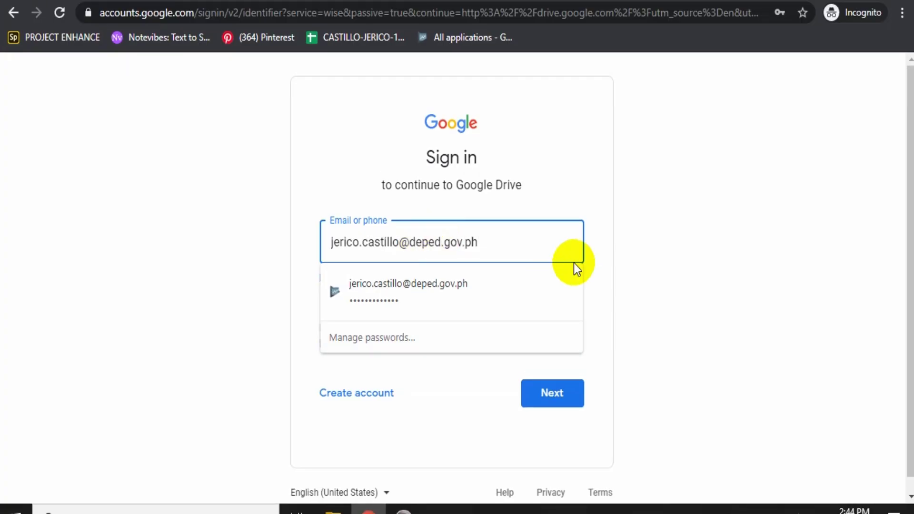
click(566, 399)
text(*************)
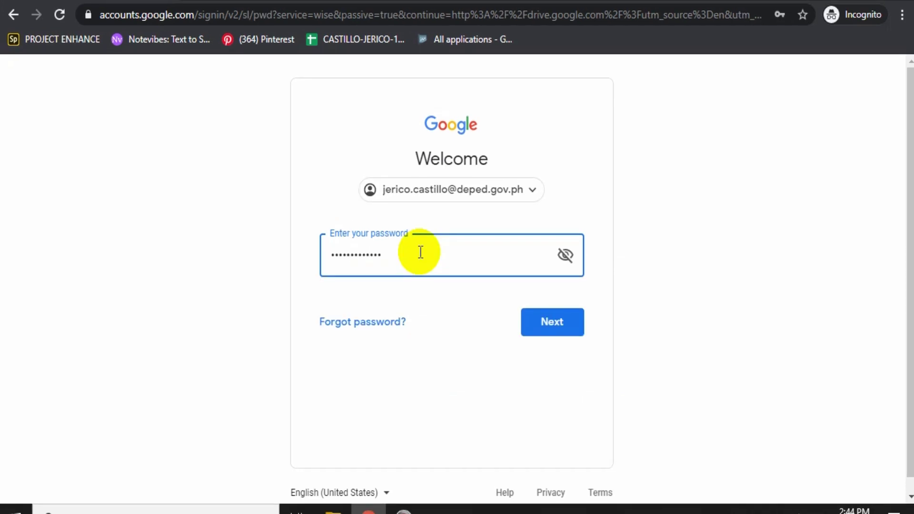
key(Return)
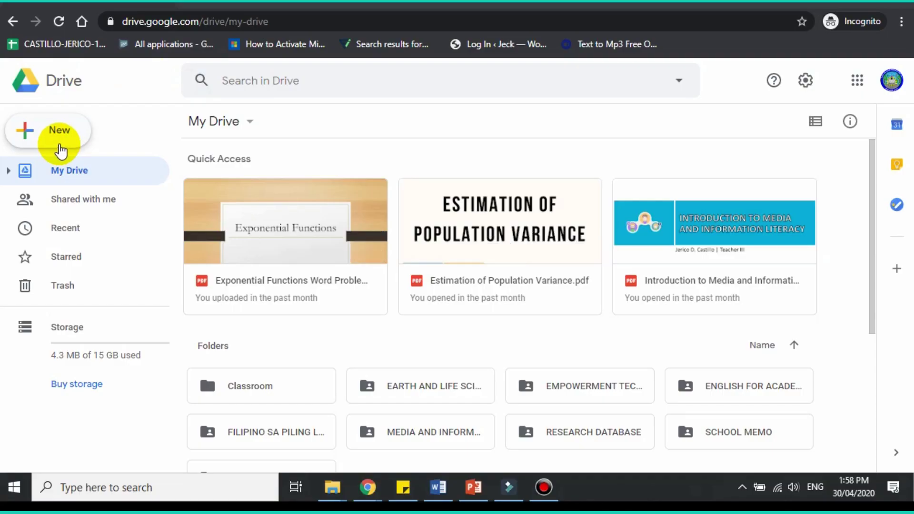
- Create a new blank Google Form from Drive's New > More menu
click(61, 147)
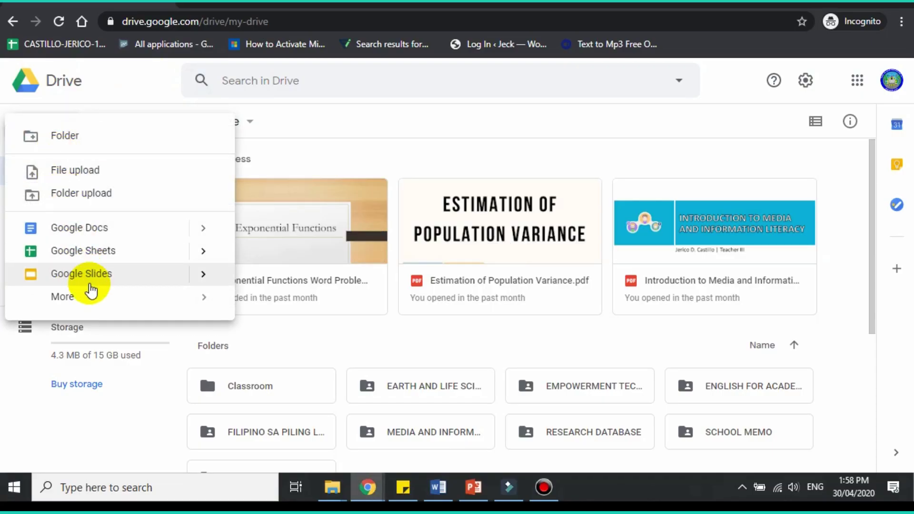
mouse_move(92, 297)
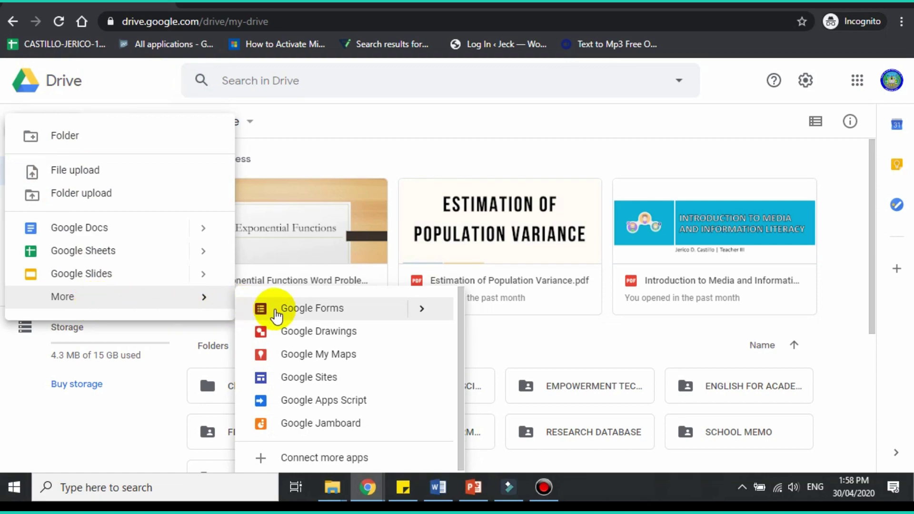
click(274, 309)
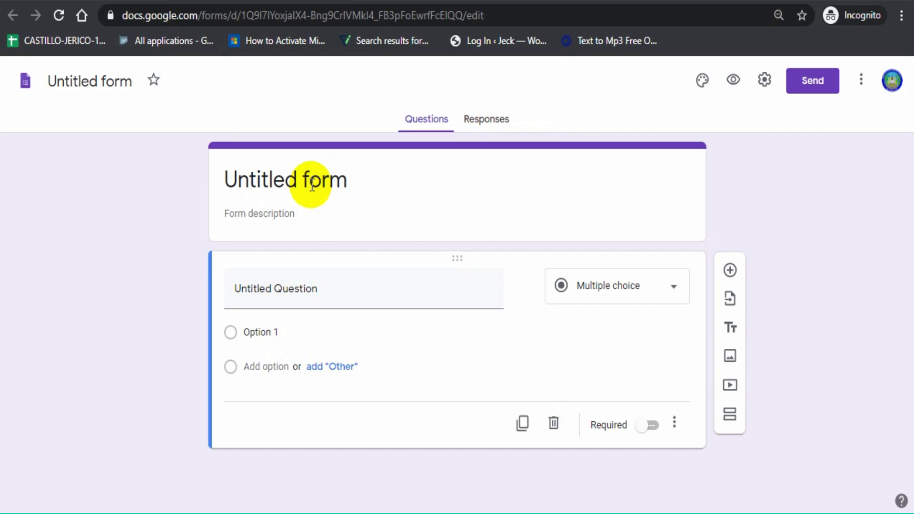
- Replace 'Untitled form' with 'World Wide Web' and add the description 'Read and understand the question'
click(311, 186)
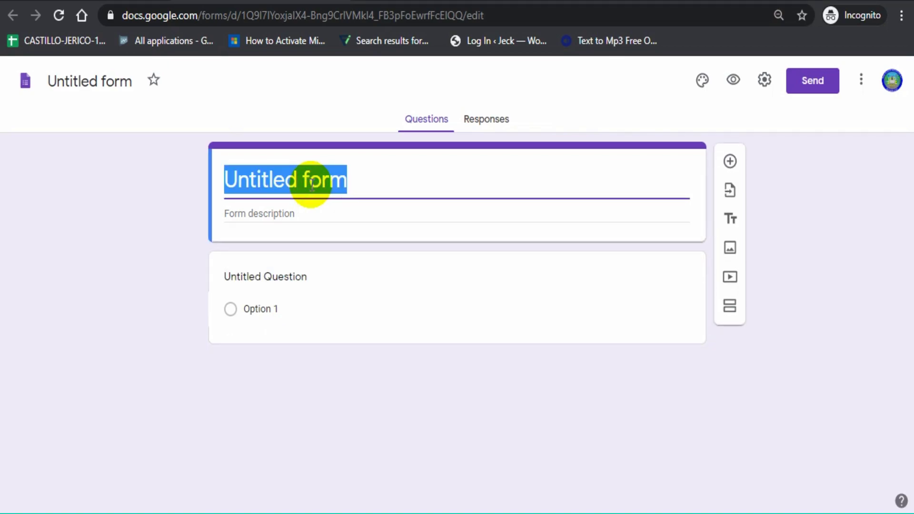
key(BackSpace)
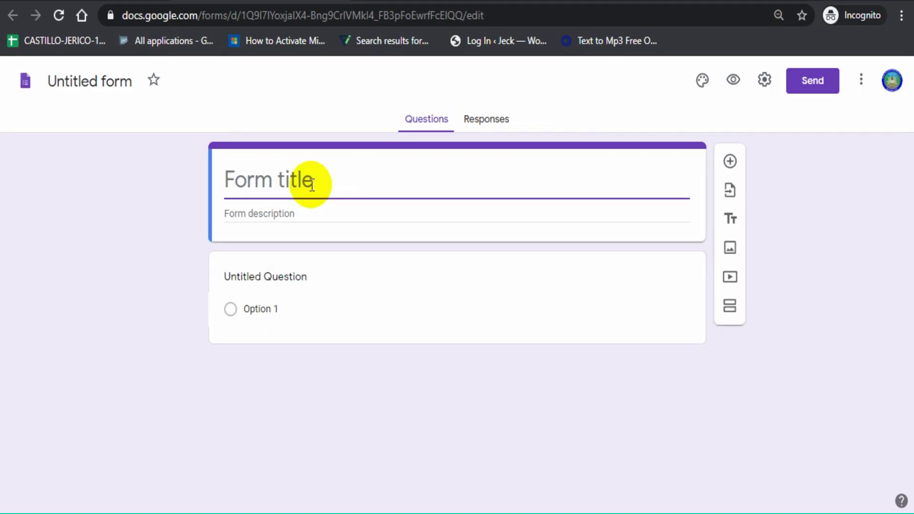
text(World)
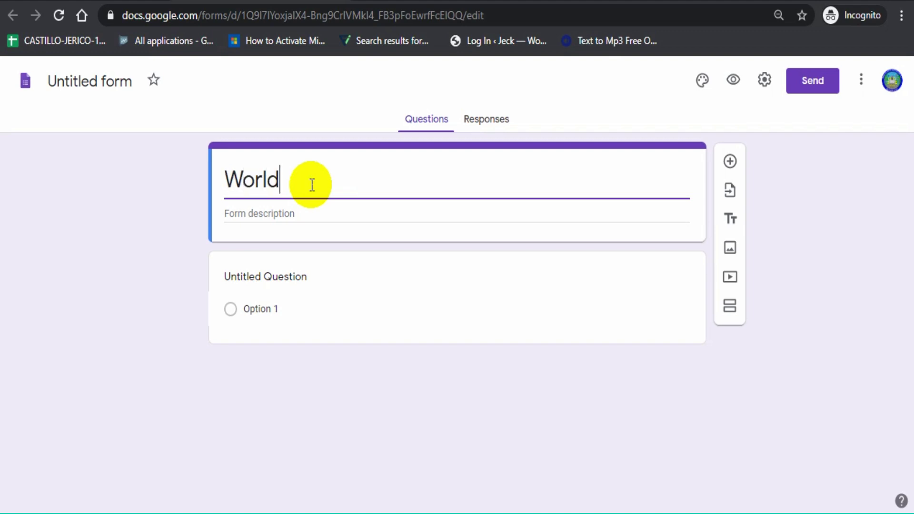
text( Wide Web)
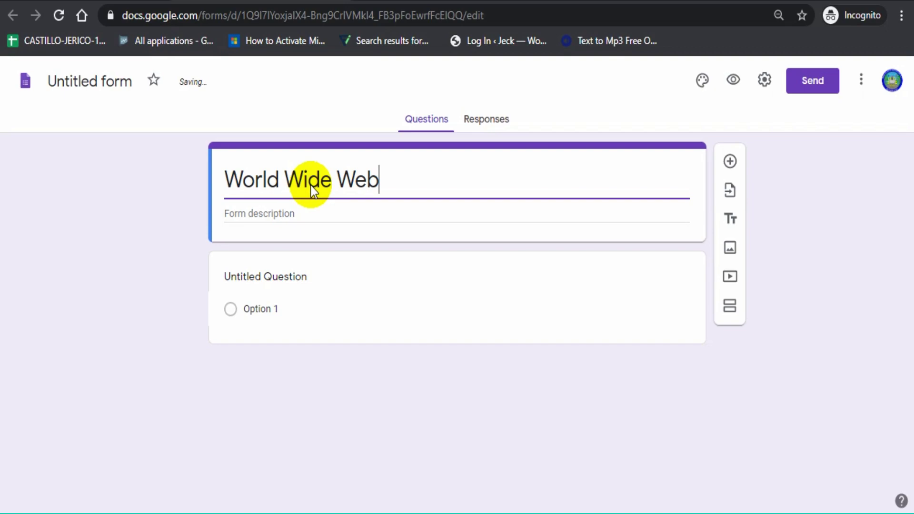
click(292, 214)
text(Read )
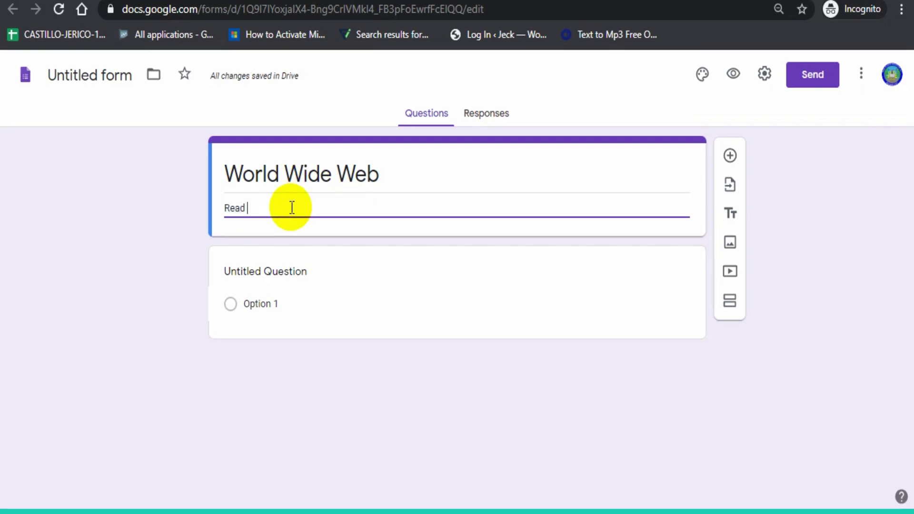
text(and understand the questions.)
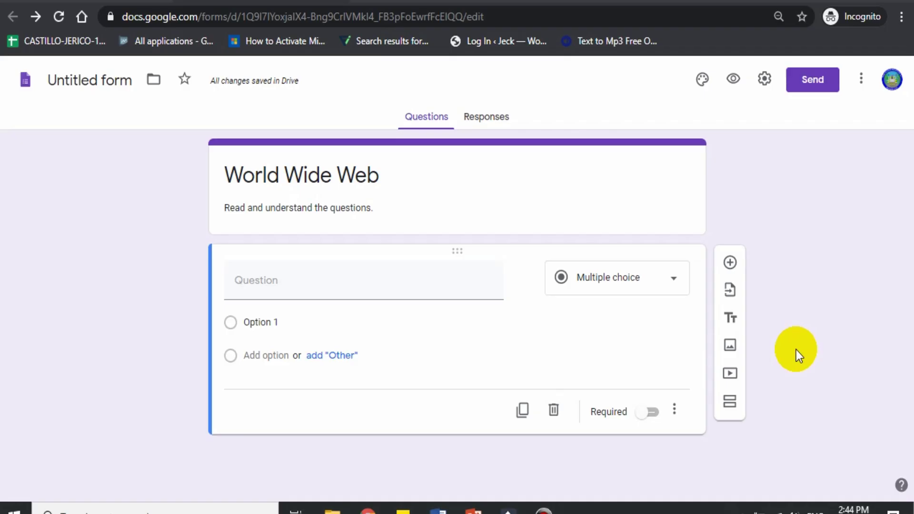
- In Settings > Quizzes, enable Make this a quiz and show point values, then save
click(763, 80)
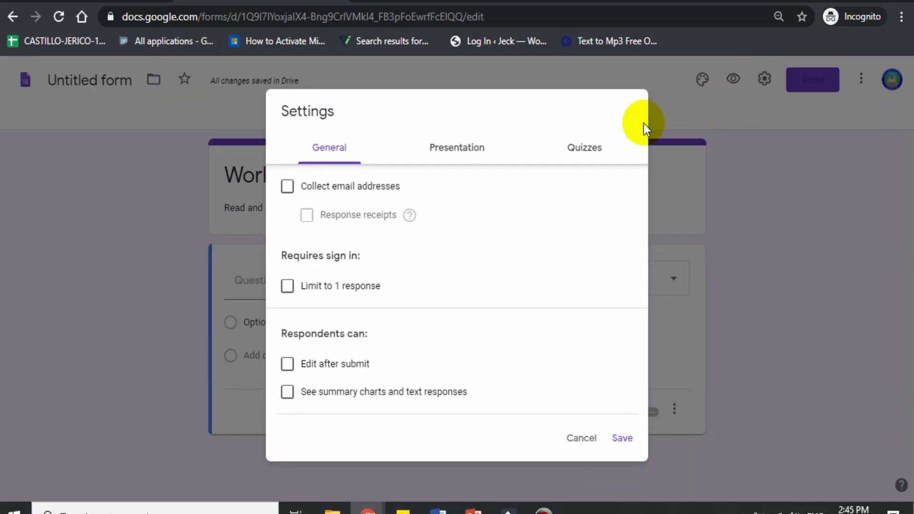
click(589, 153)
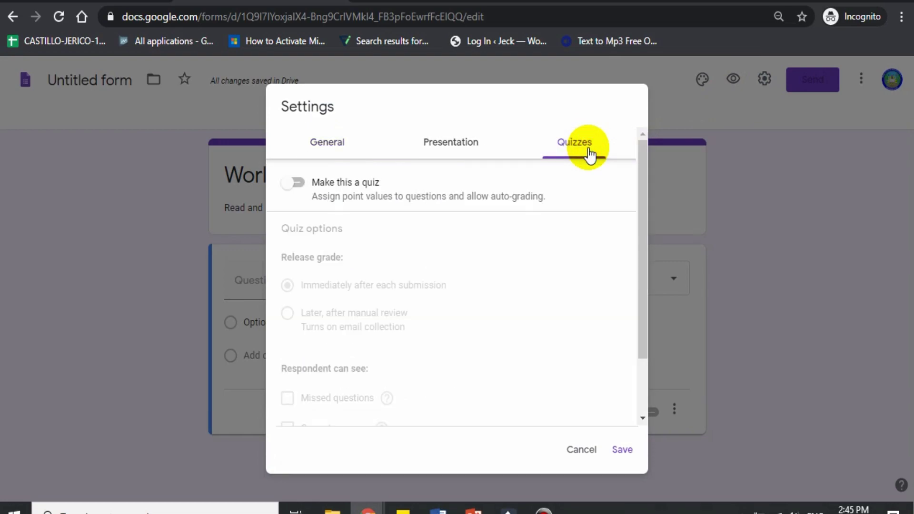
click(300, 183)
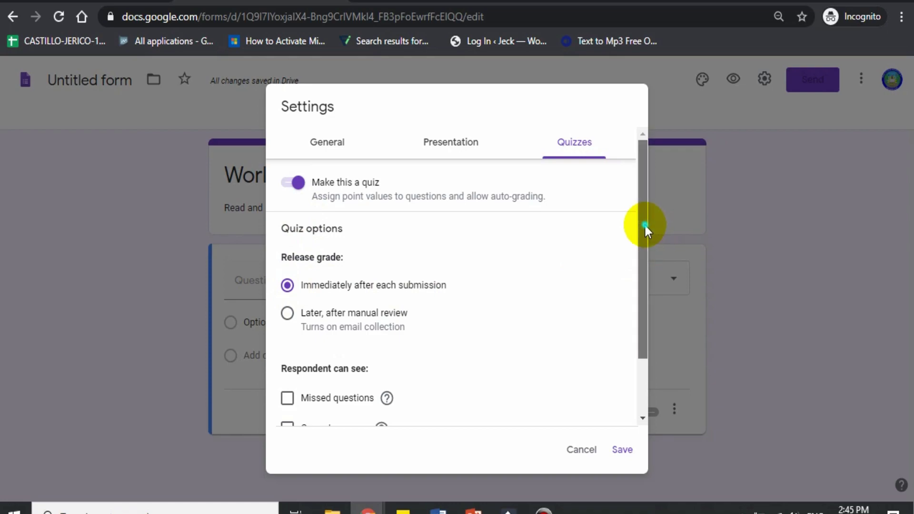
drag(644, 226, 624, 294)
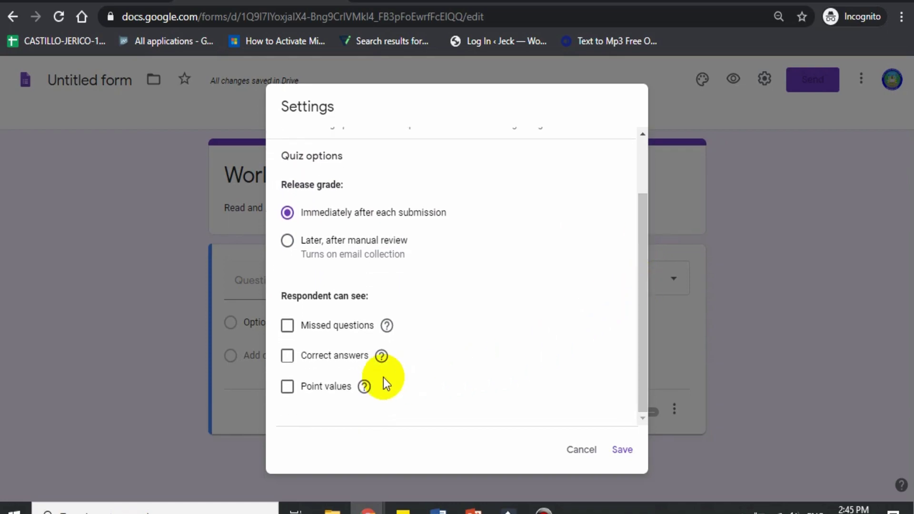
click(288, 388)
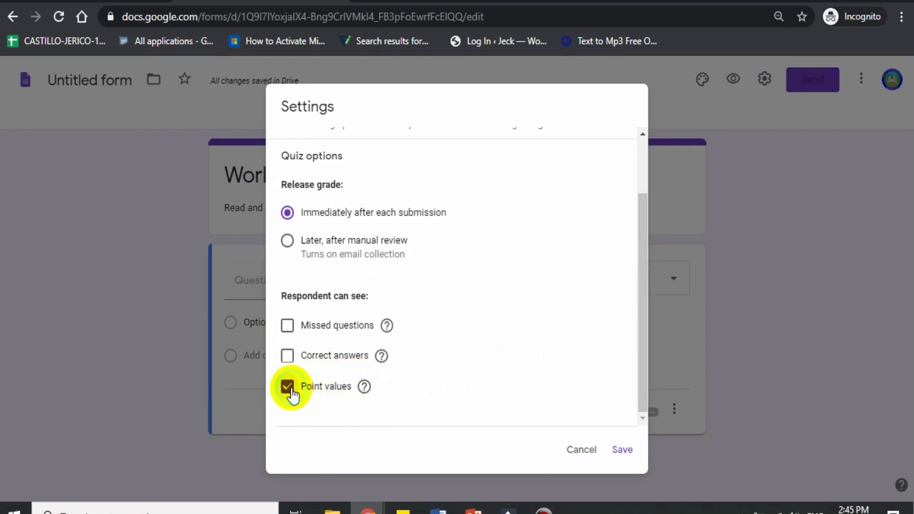
click(622, 450)
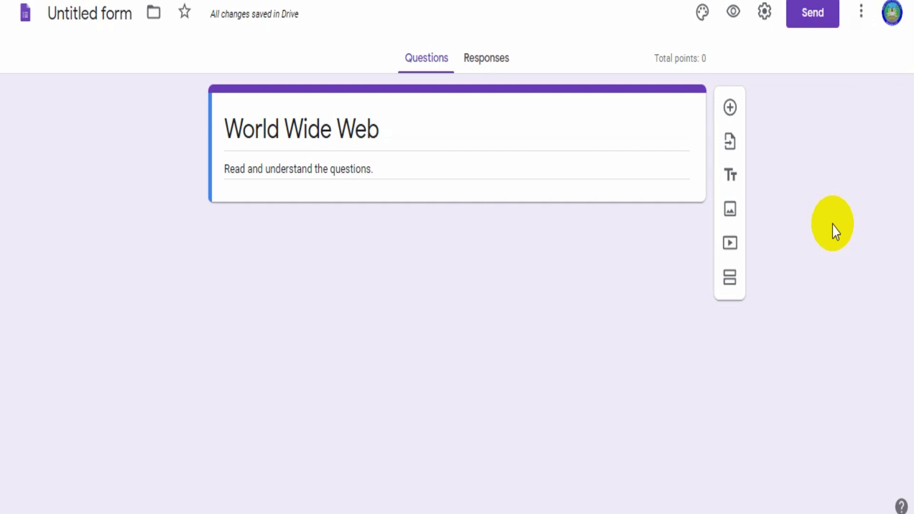
- Add a required short-answer question titled 'Last Name'
click(729, 110)
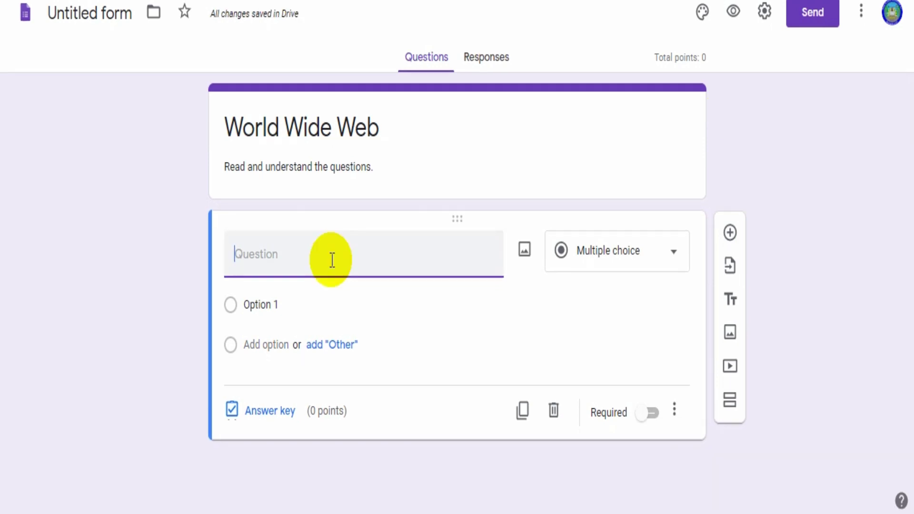
text(Last Name)
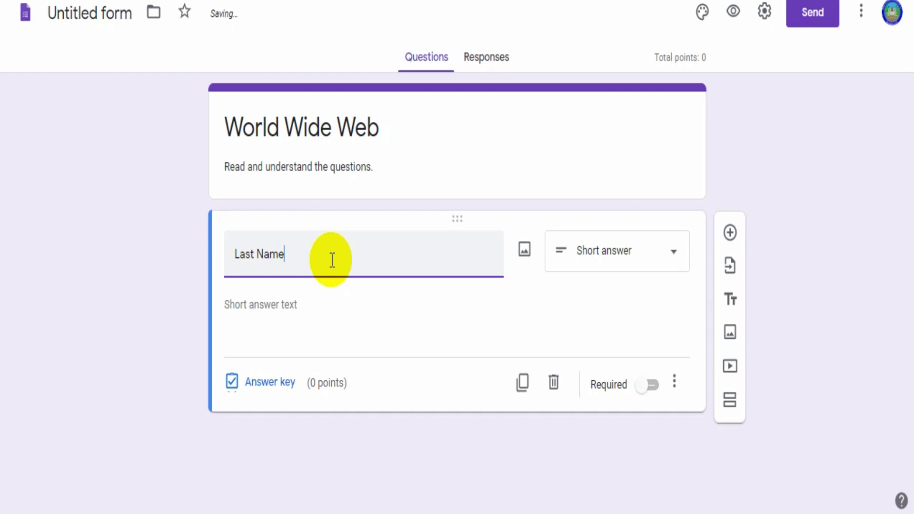
click(625, 268)
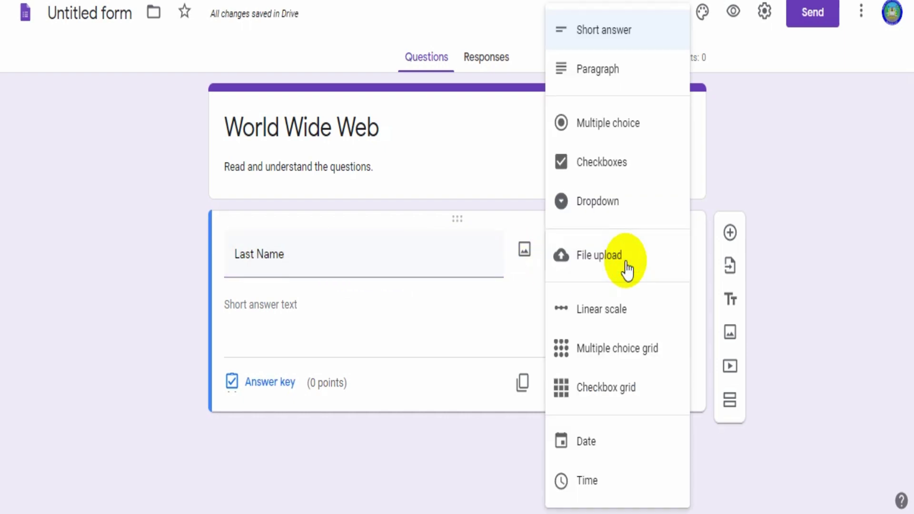
click(641, 41)
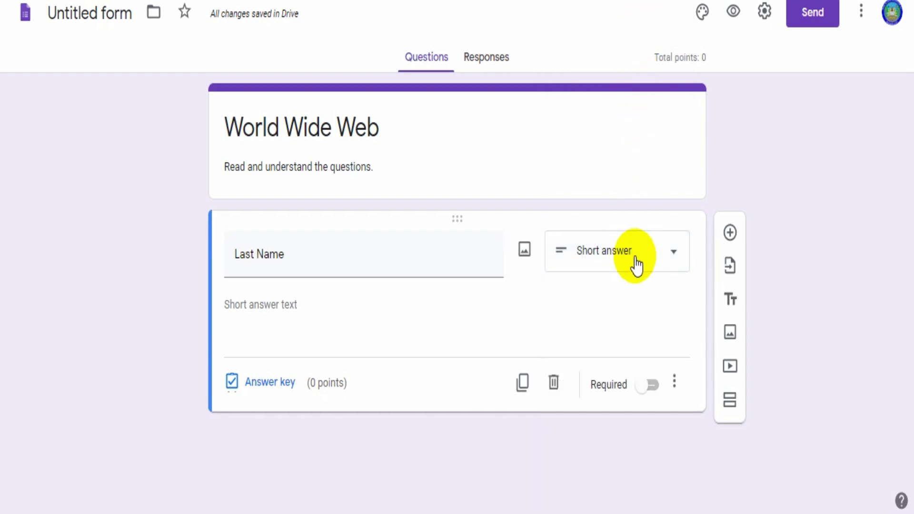
click(647, 391)
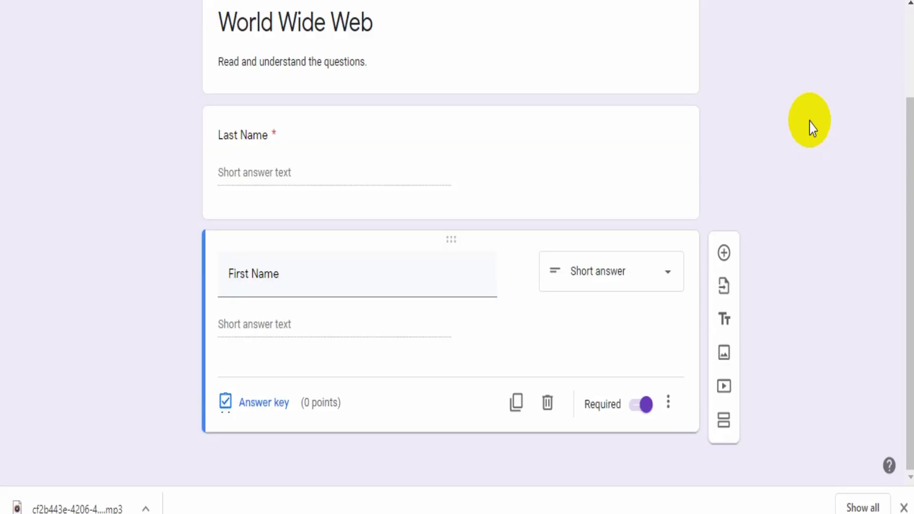
- Add the multiple-choice question 'Which web page creates a more intuitive and intelligent web?' with options Web 1.0–Web 4.0
click(723, 257)
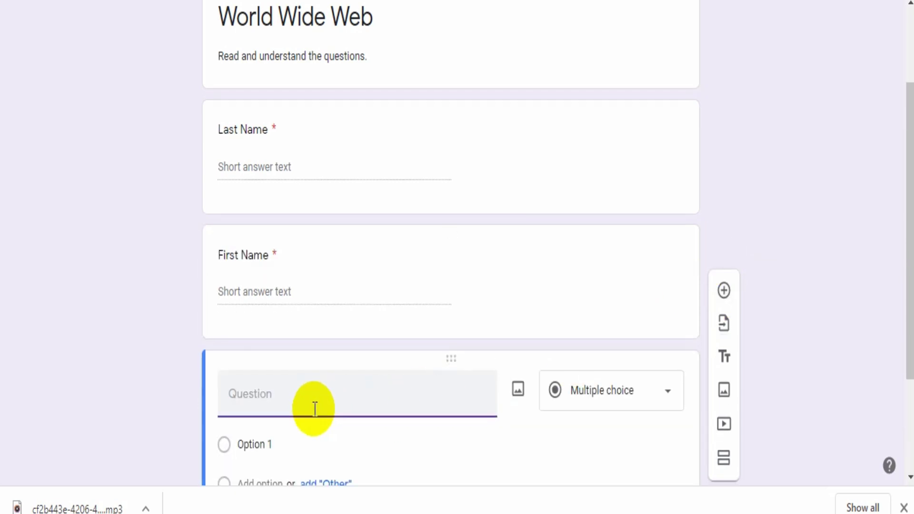
text(Which web)
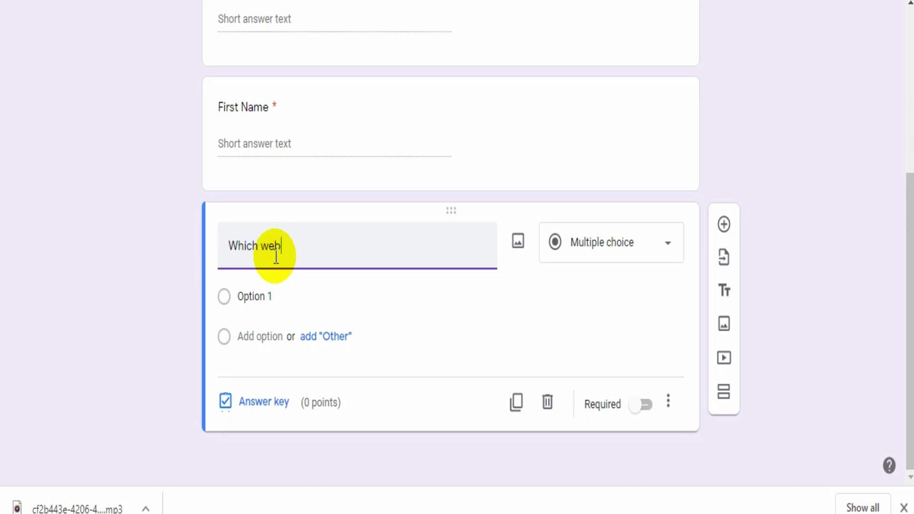
text( page creates a more intuitive and intelli)
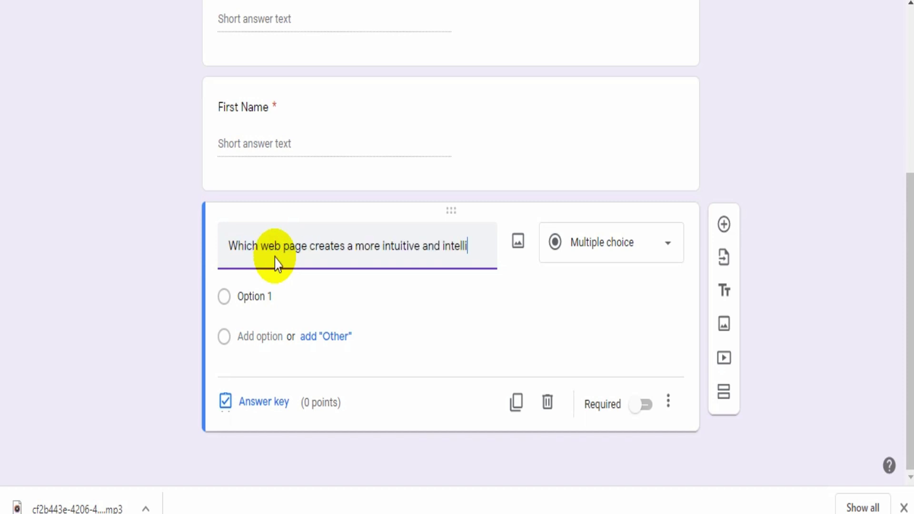
text(gent web)
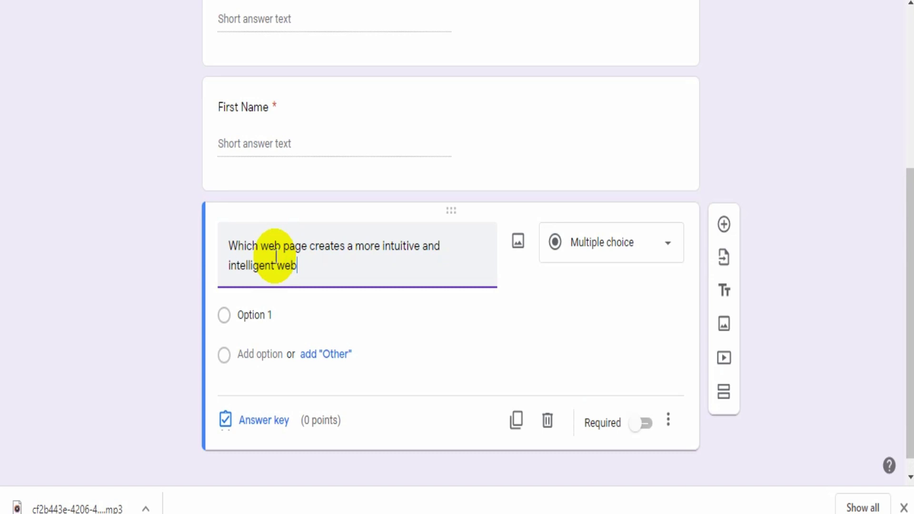
text(?)
click(619, 244)
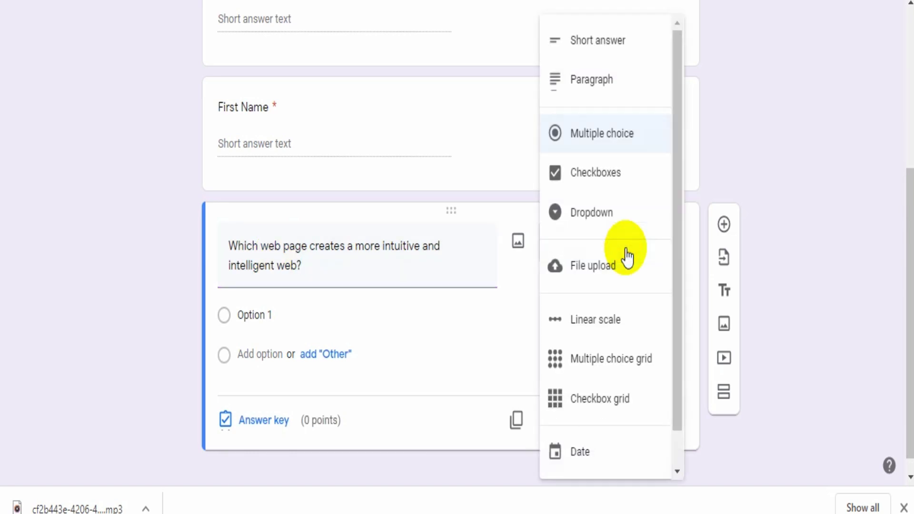
click(618, 138)
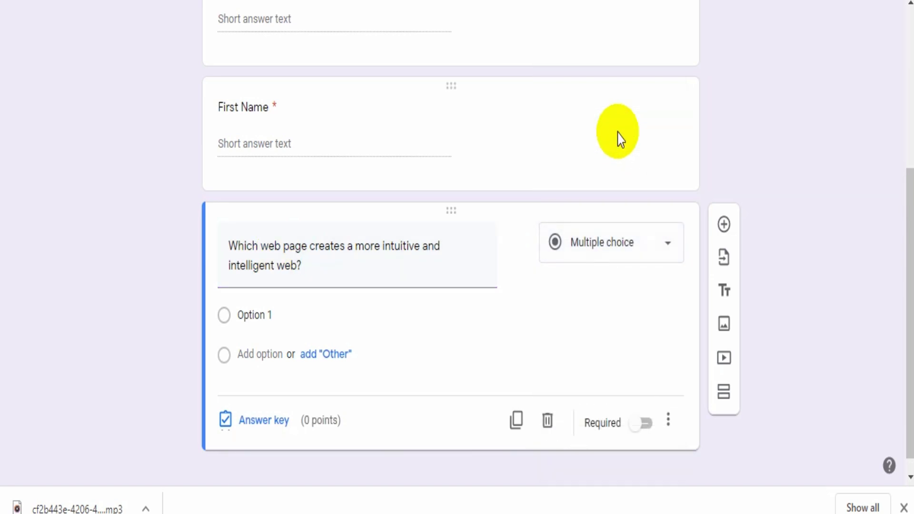
click(285, 316)
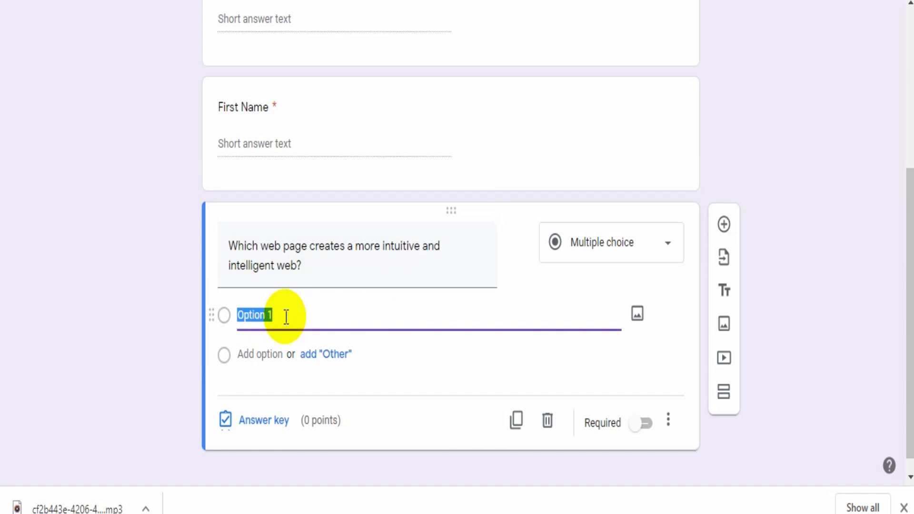
text(Web 1.0)
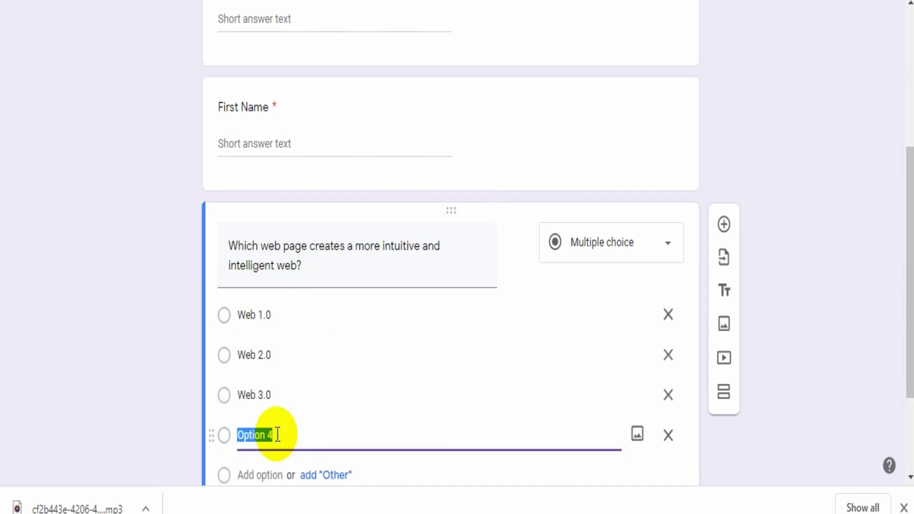
text(Web  )
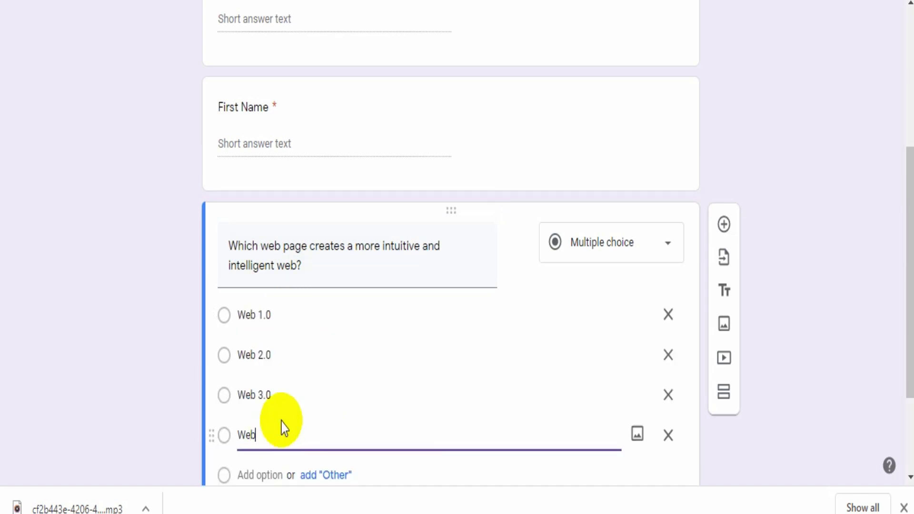
text(4)
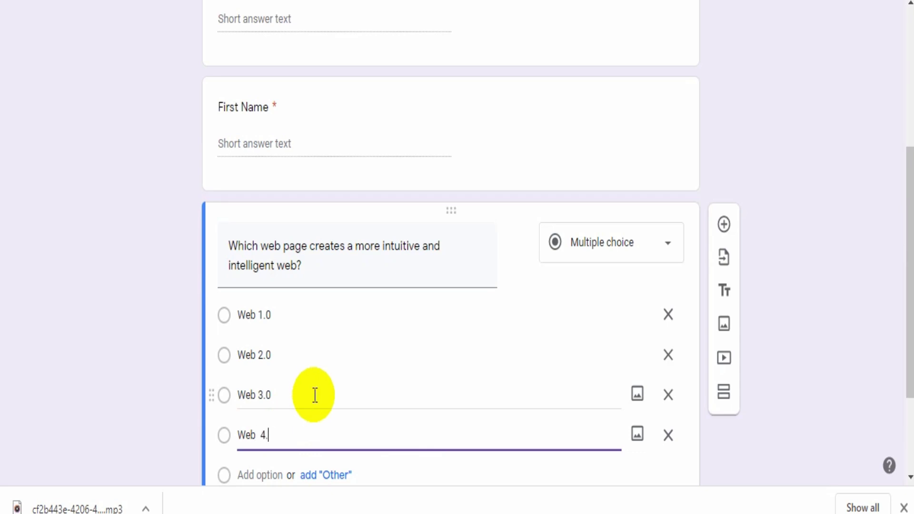
text(.0)
scroll(394, 382, down, 3)
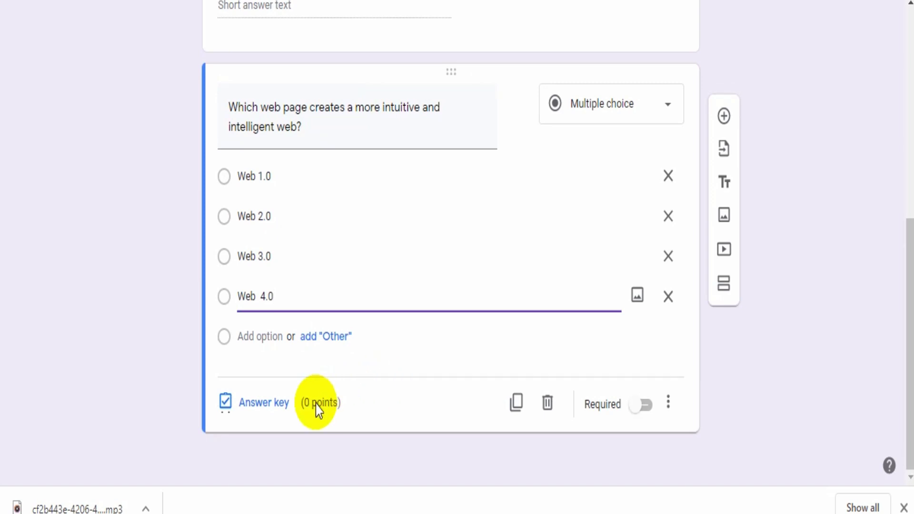
- In the answer key, mark Web 3.0 correct and set the question to 1 point
click(253, 414)
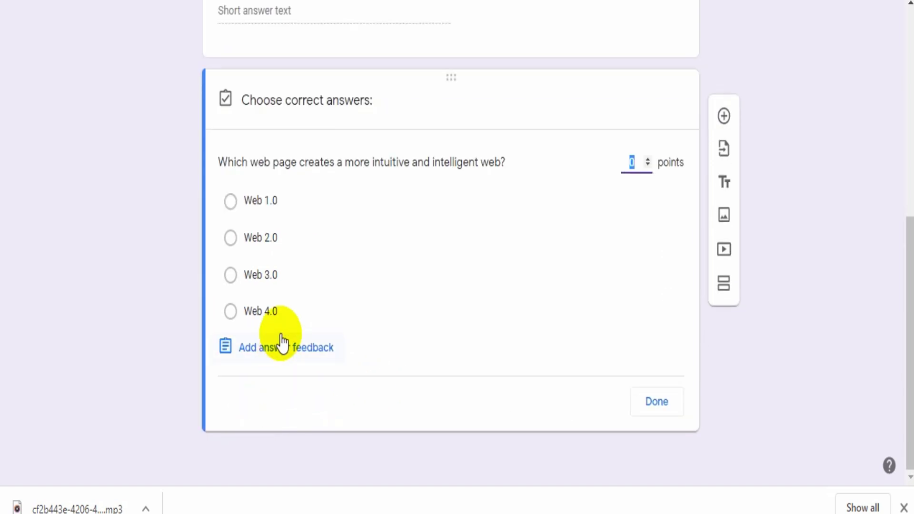
click(245, 281)
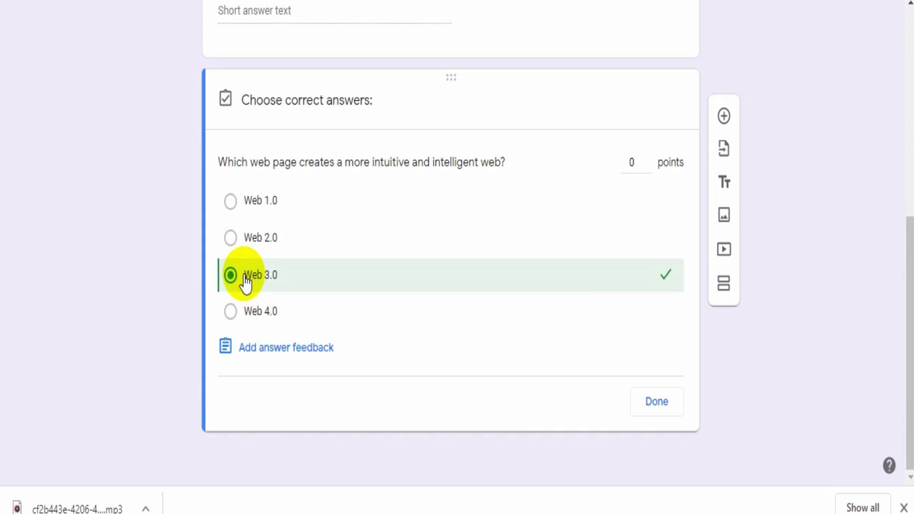
click(638, 160)
text(1)
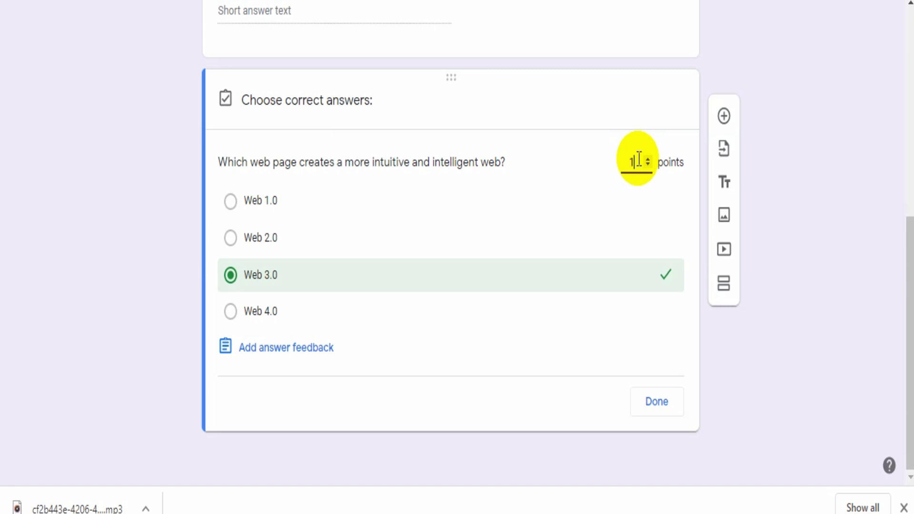
click(653, 405)
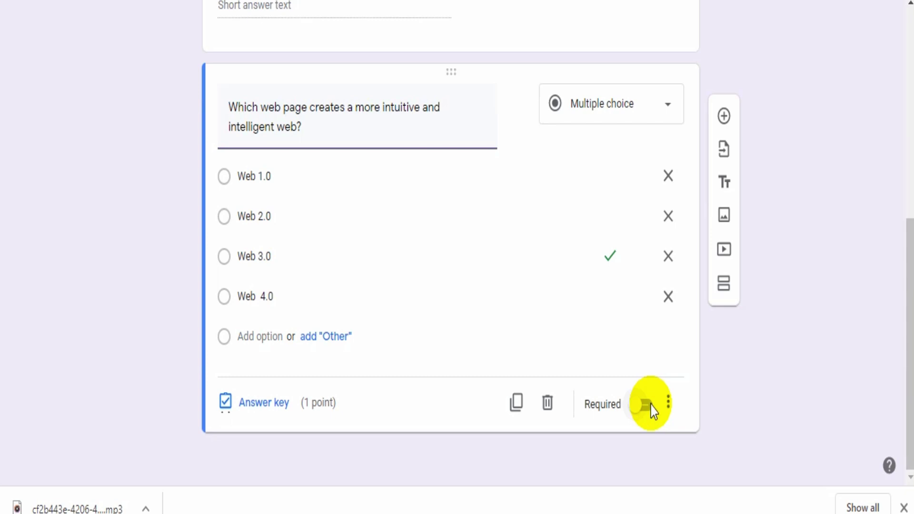
- Scroll to the final Web 2.0 tagging question and switch on Required
drag(908, 162, 900, 384)
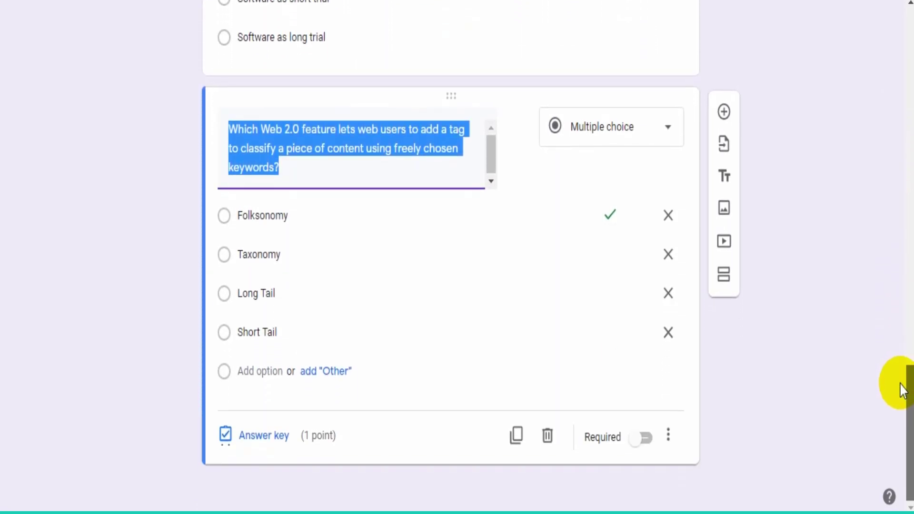
click(645, 450)
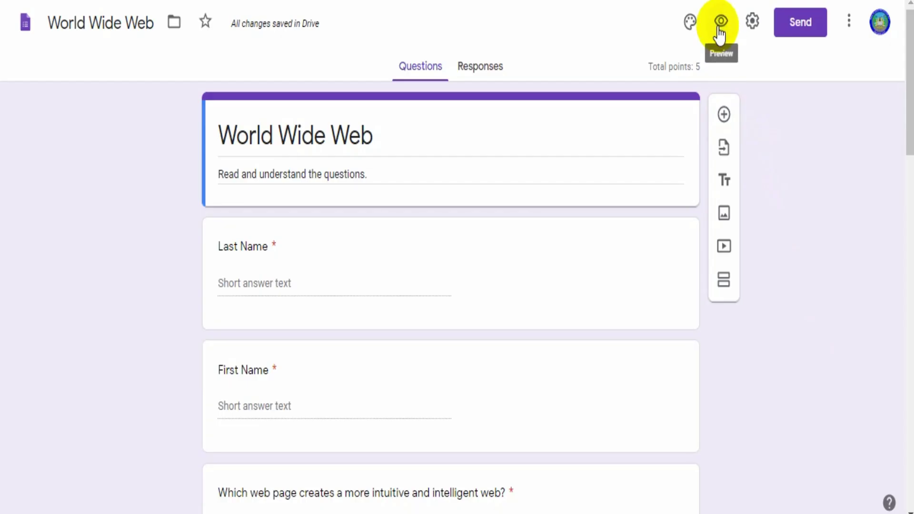
- Preview the World Wide Web quiz and scroll through it to the Submit button
click(720, 35)
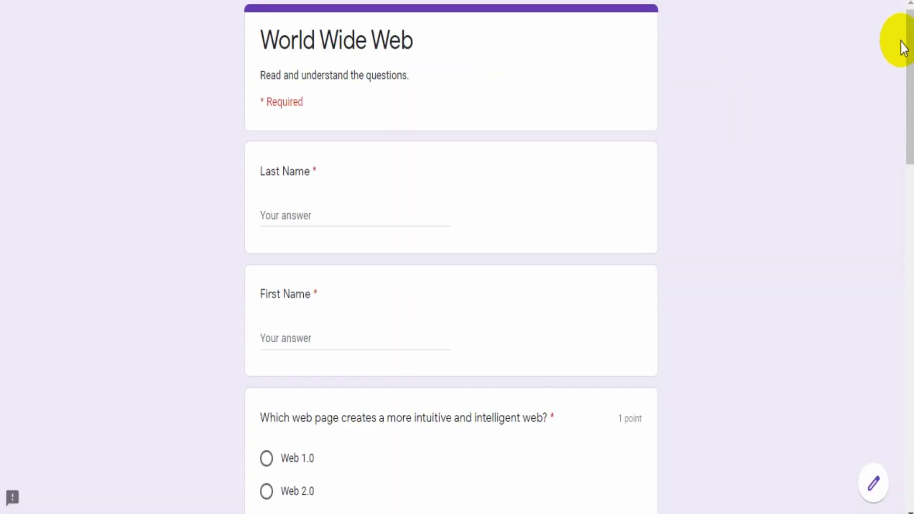
drag(909, 48, 907, 398)
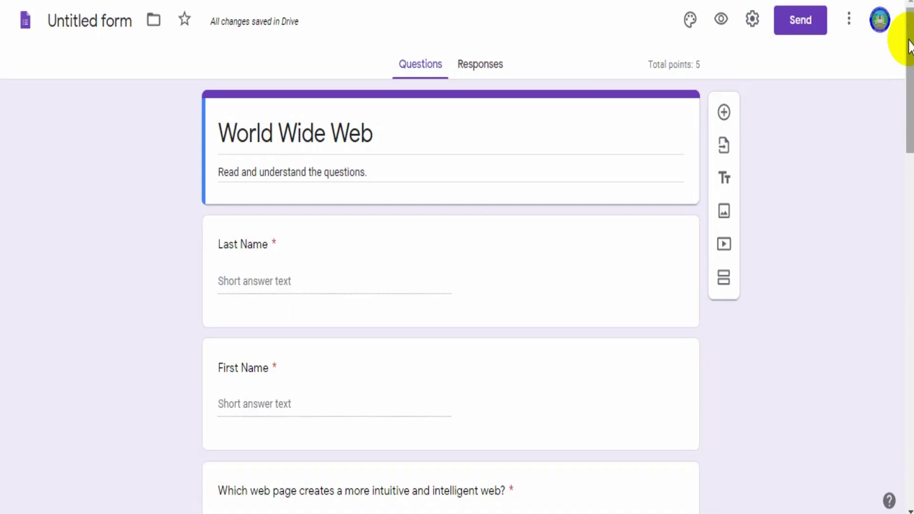
- Copy the quiz's respondent link from the Send dialog's Link tab, then close the dialog
scroll(904, 62, down, 8)
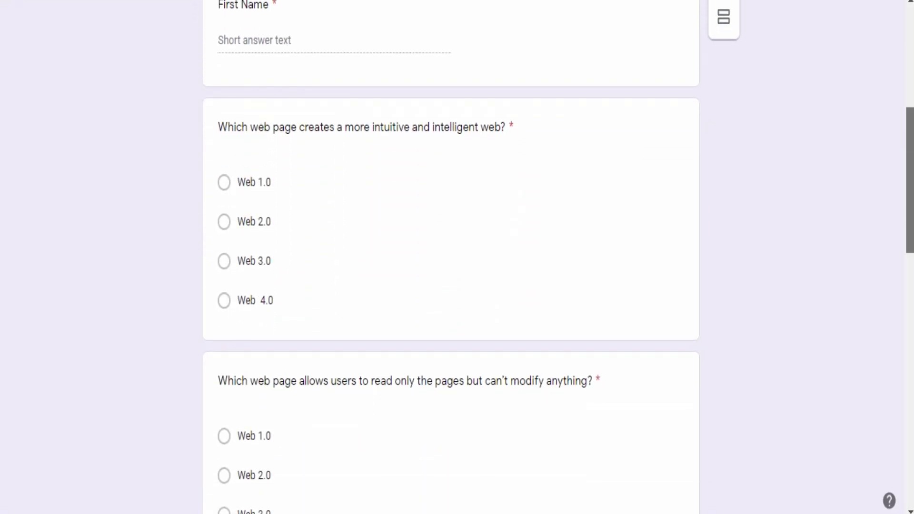
drag(910, 162, 911, 27)
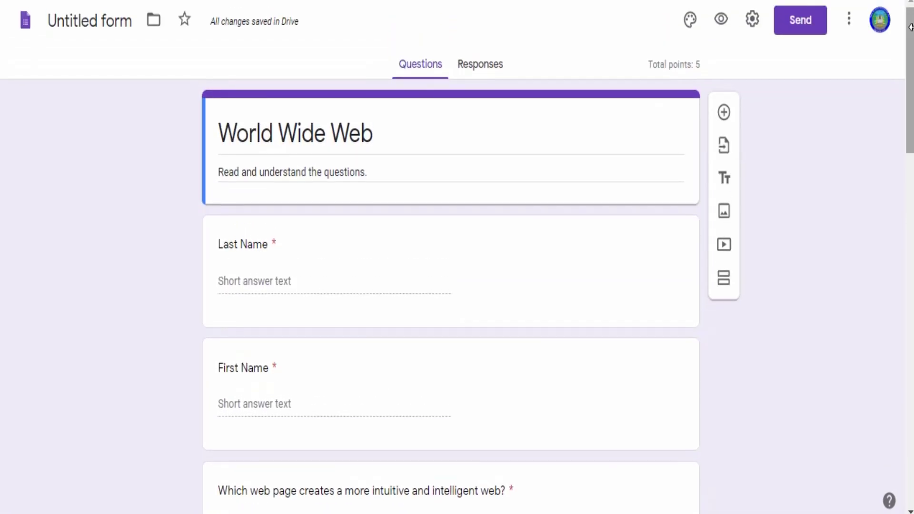
click(809, 24)
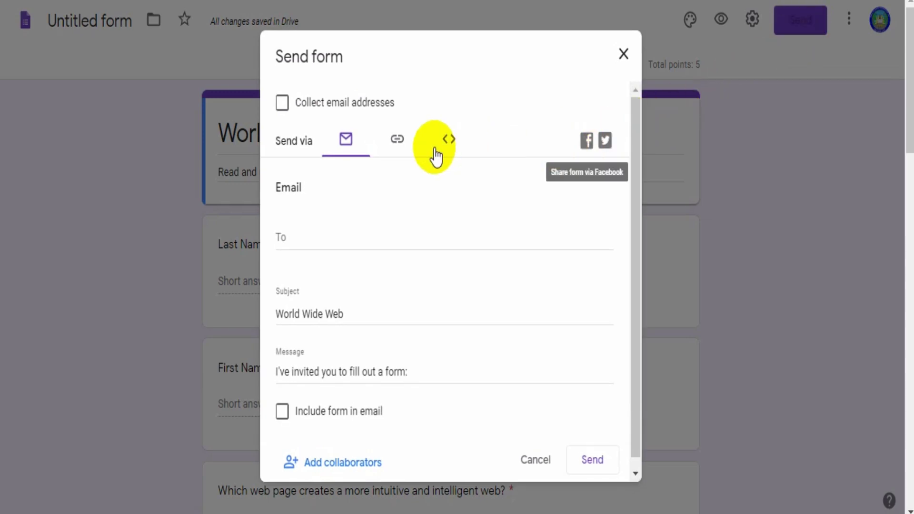
click(400, 142)
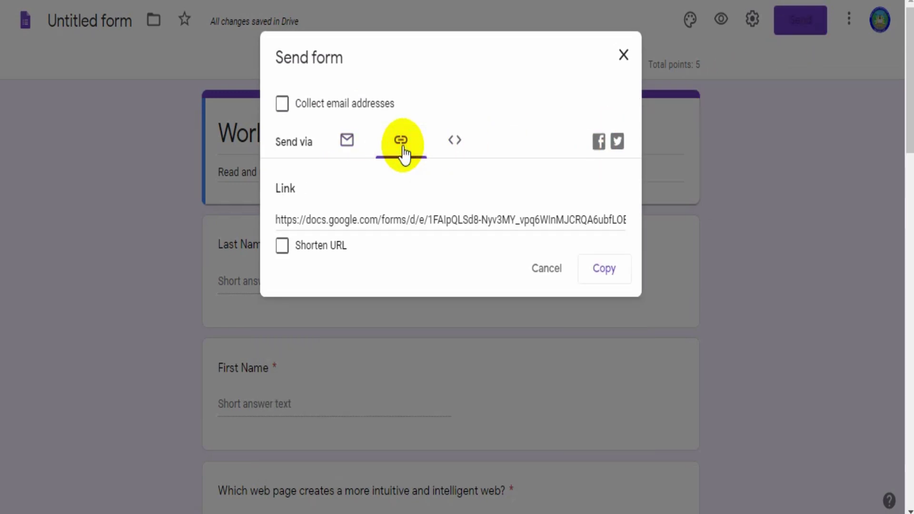
click(613, 285)
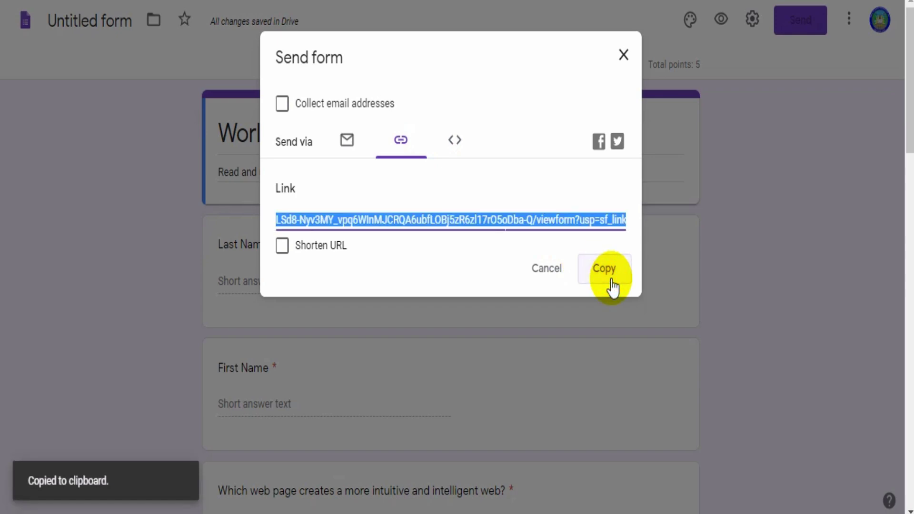
click(625, 57)
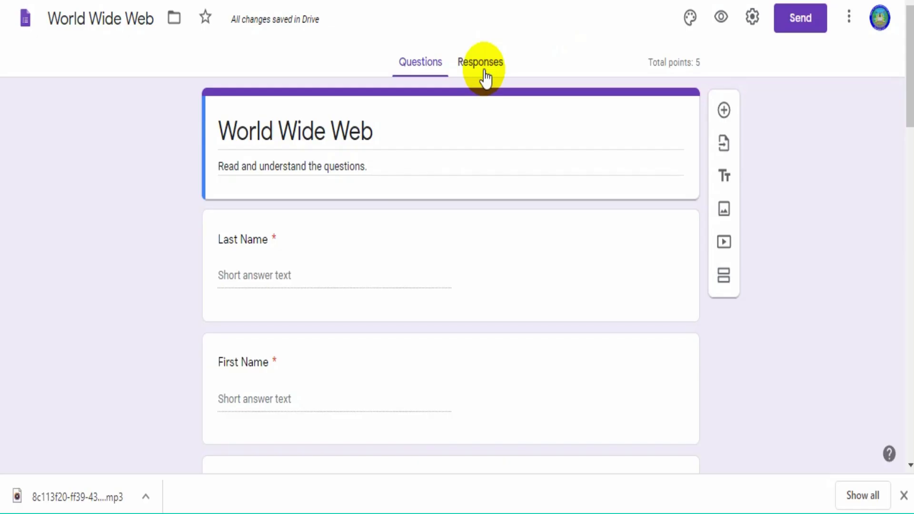
- On the Responses tab, download the quiz's responses as a CSV file
click(484, 72)
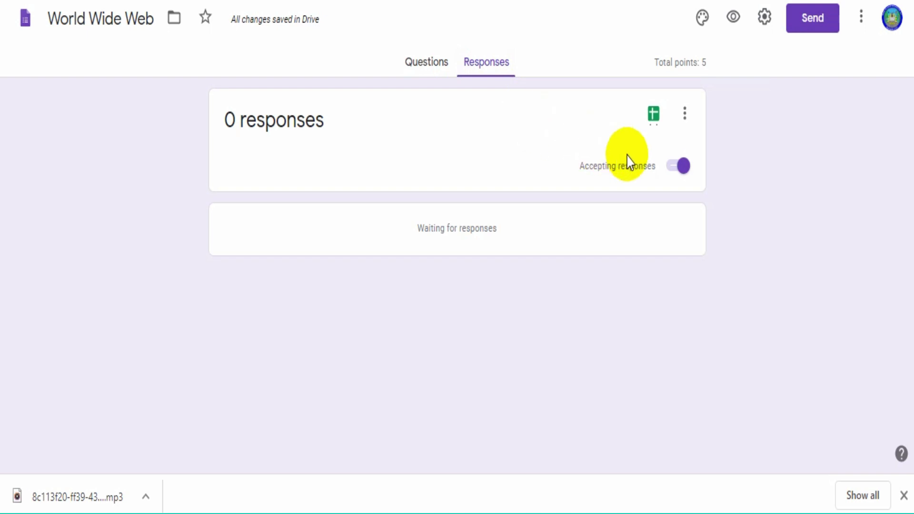
click(683, 167)
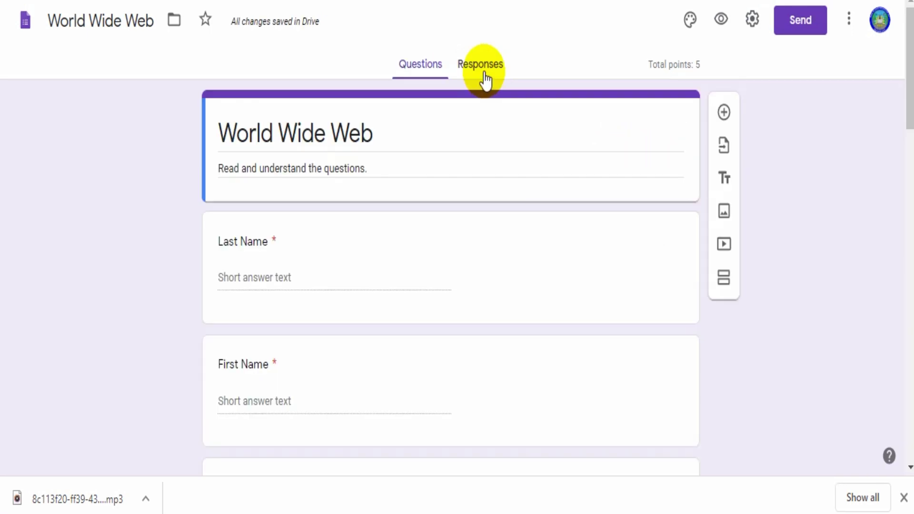
click(484, 74)
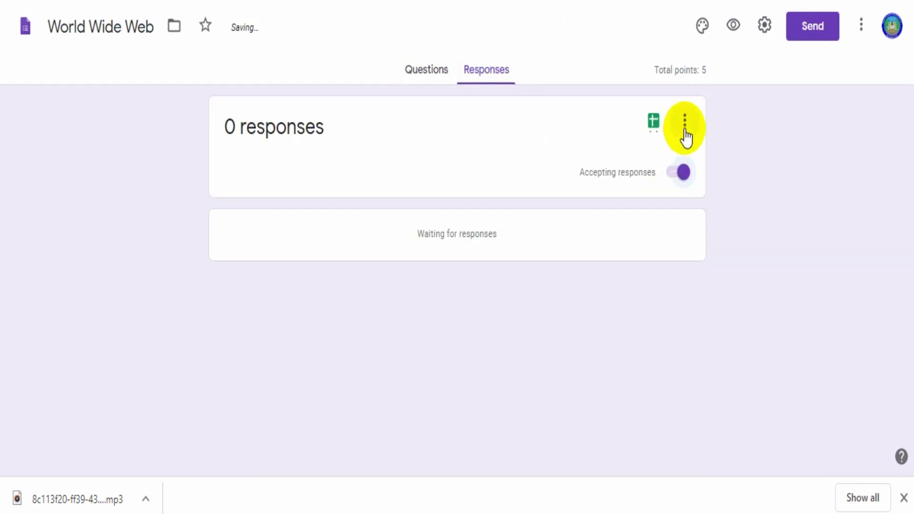
click(685, 125)
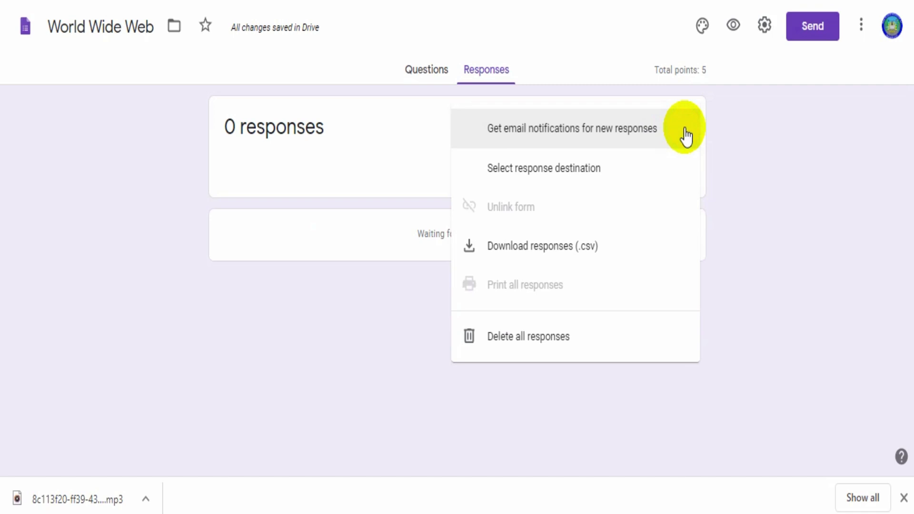
click(624, 248)
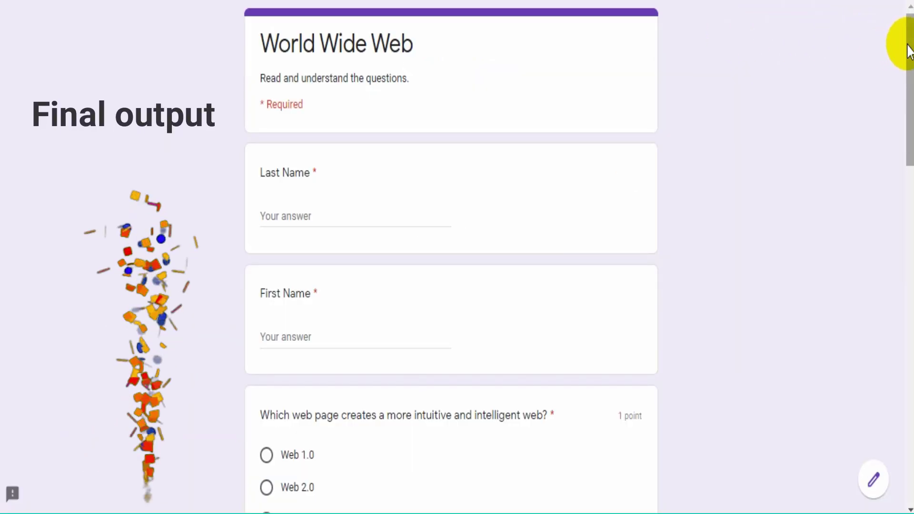
- Scroll through the World Wide Web quiz preview down to the Web 2.0 tagging question and Submit button
drag(908, 45, 908, 421)
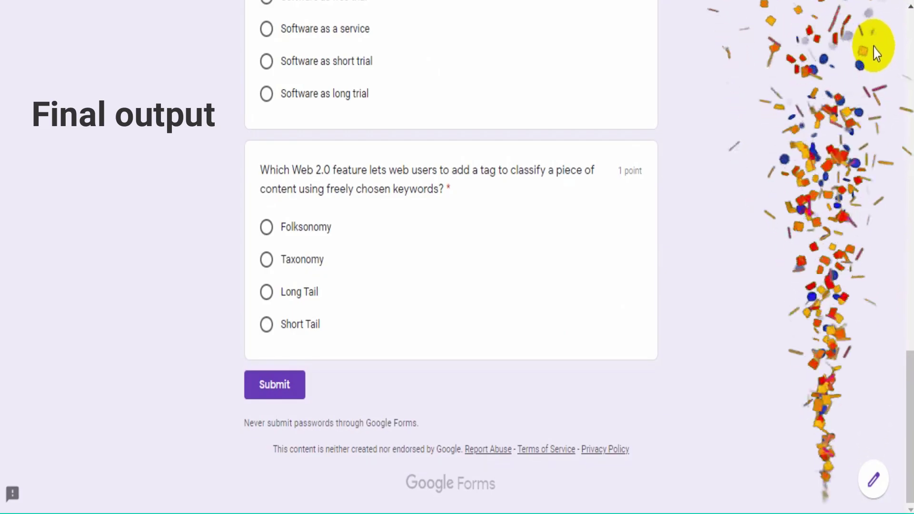